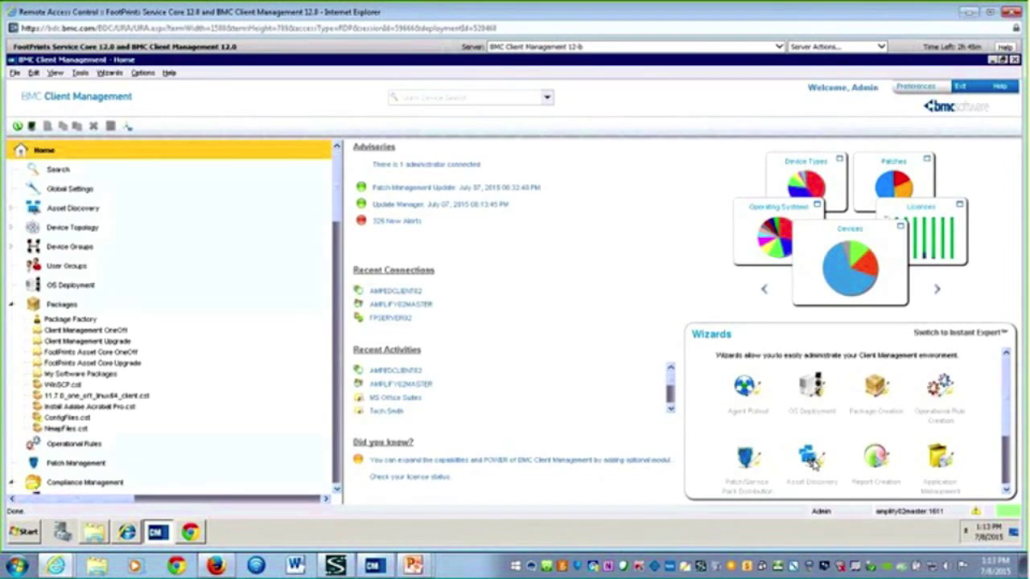
# Step: Launch the Asset Discovery Wizard from the Wizards panel
pyautogui.click(813, 460)
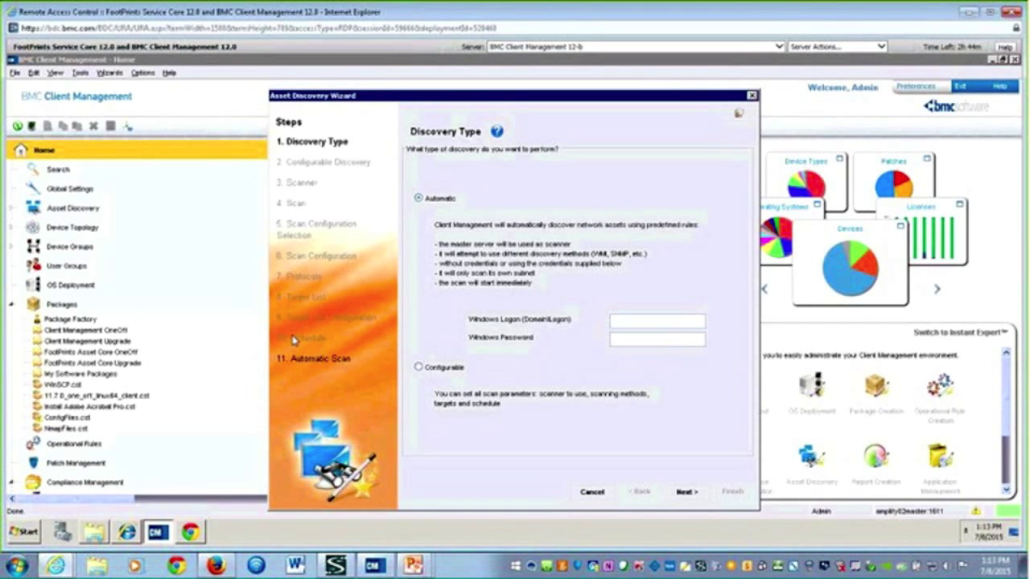
# Step: Choose a Configurable discovery with a new scan configuration and advance to Scan Configuration
pyautogui.click(419, 368)
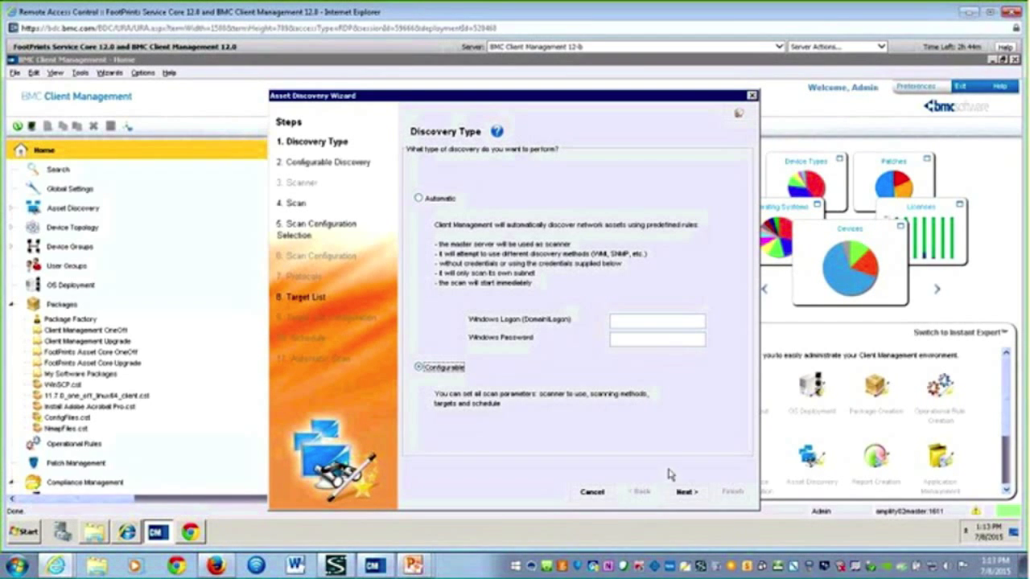
pyautogui.click(682, 491)
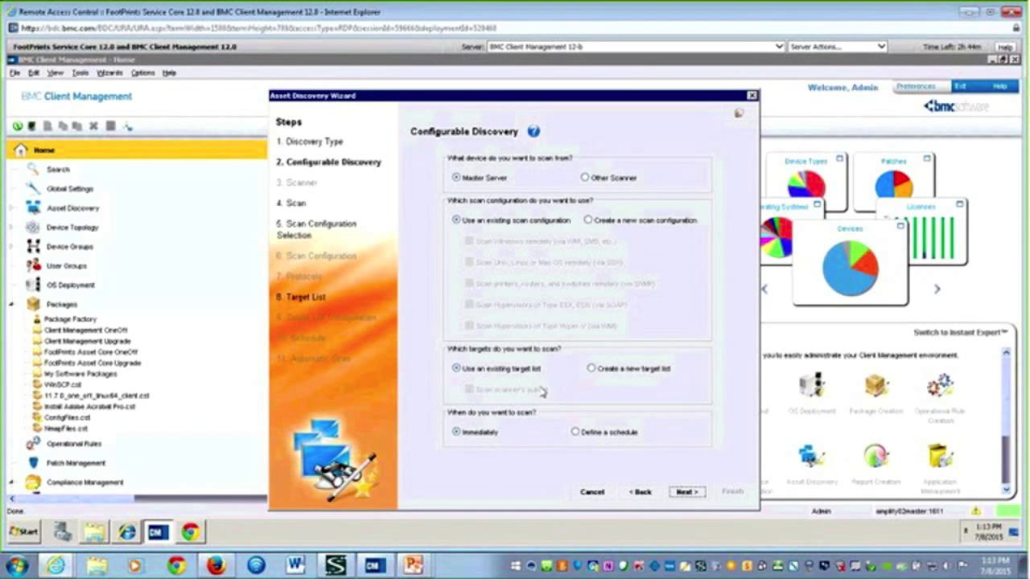
pyautogui.click(648, 222)
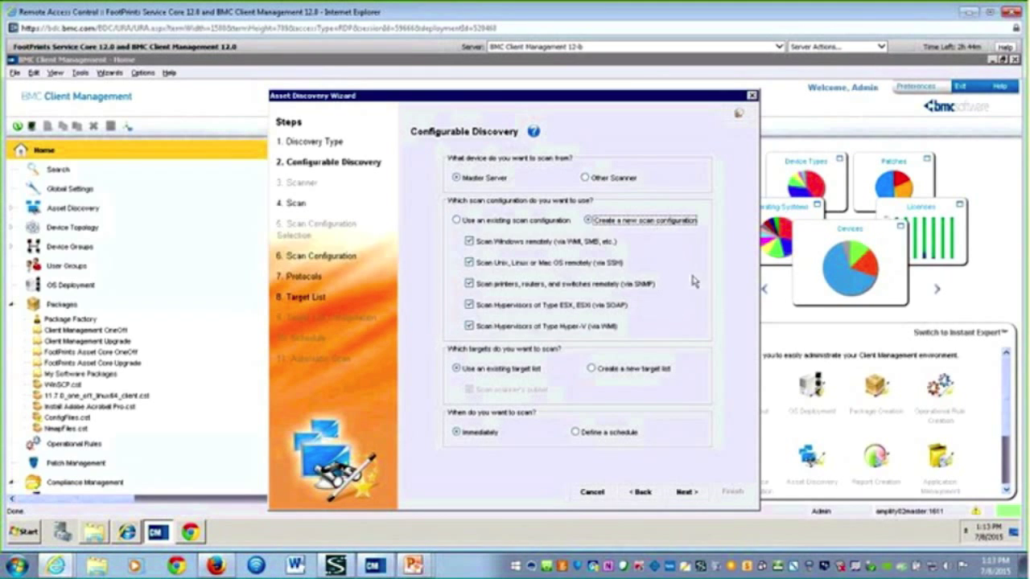
pyautogui.click(684, 492)
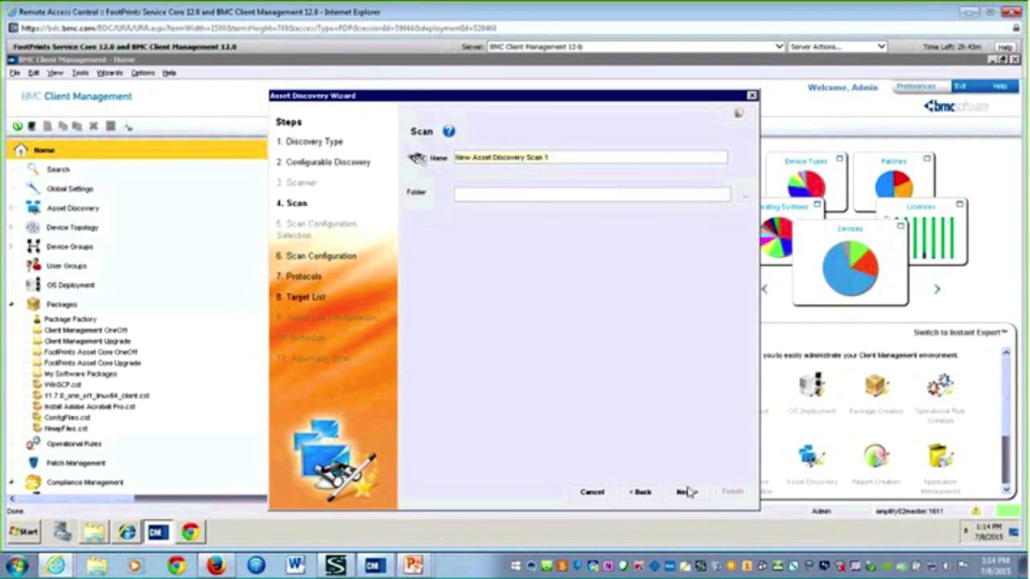
pyautogui.click(687, 493)
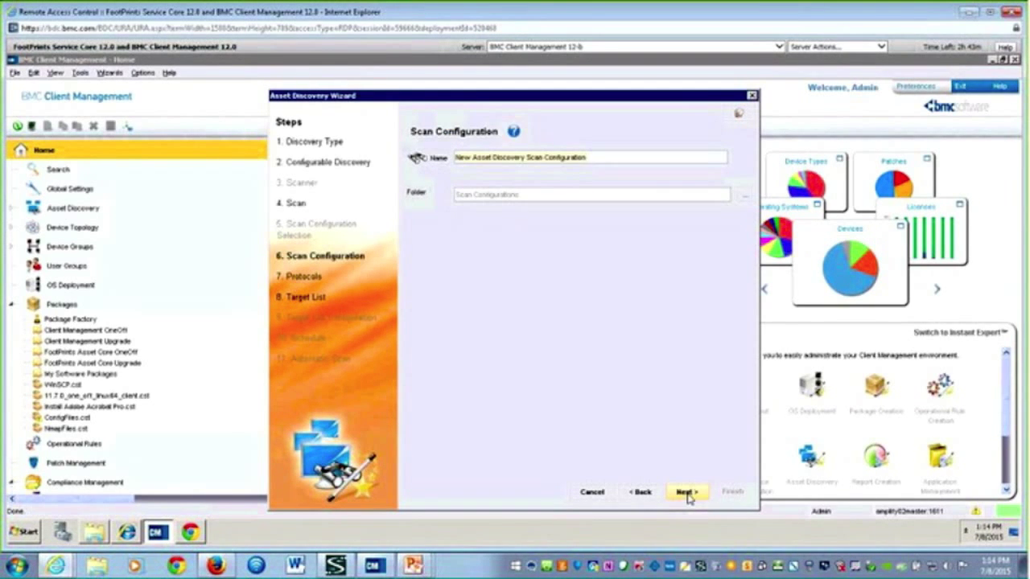
# Step: On the Protocols step, open and cancel a Windows (SMB) logon credential entry
pyautogui.click(686, 493)
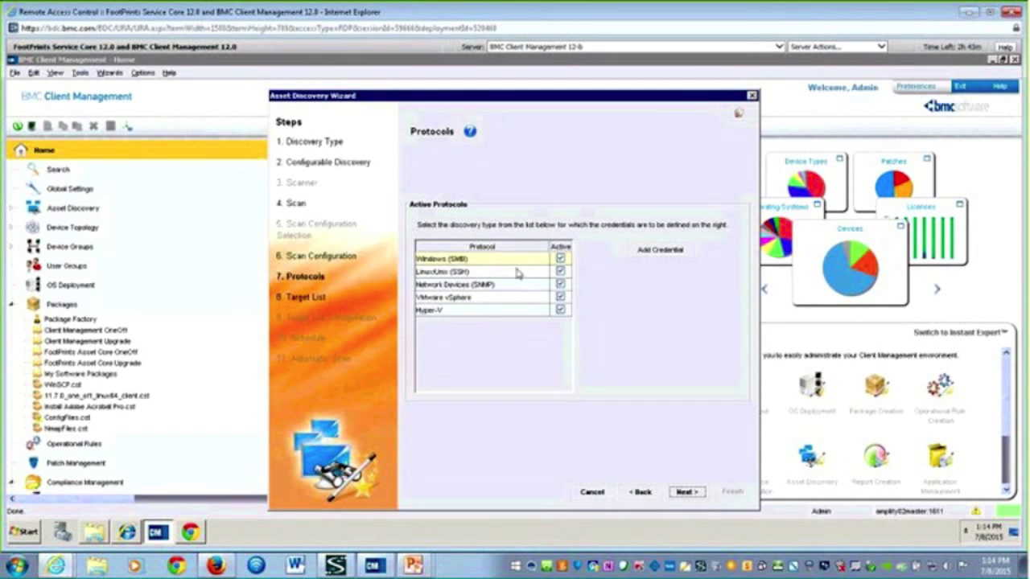
pyautogui.click(669, 252)
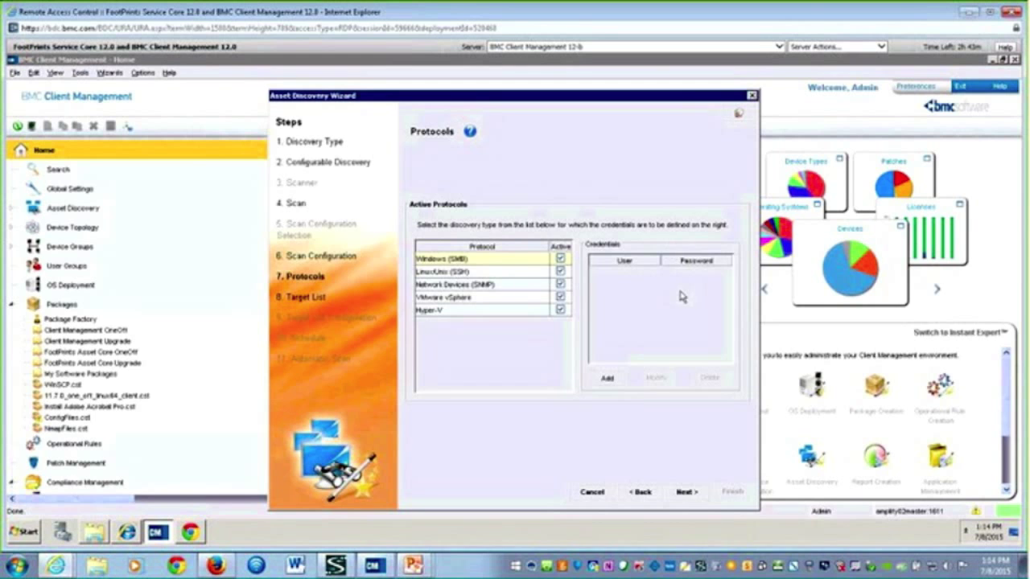
pyautogui.click(608, 380)
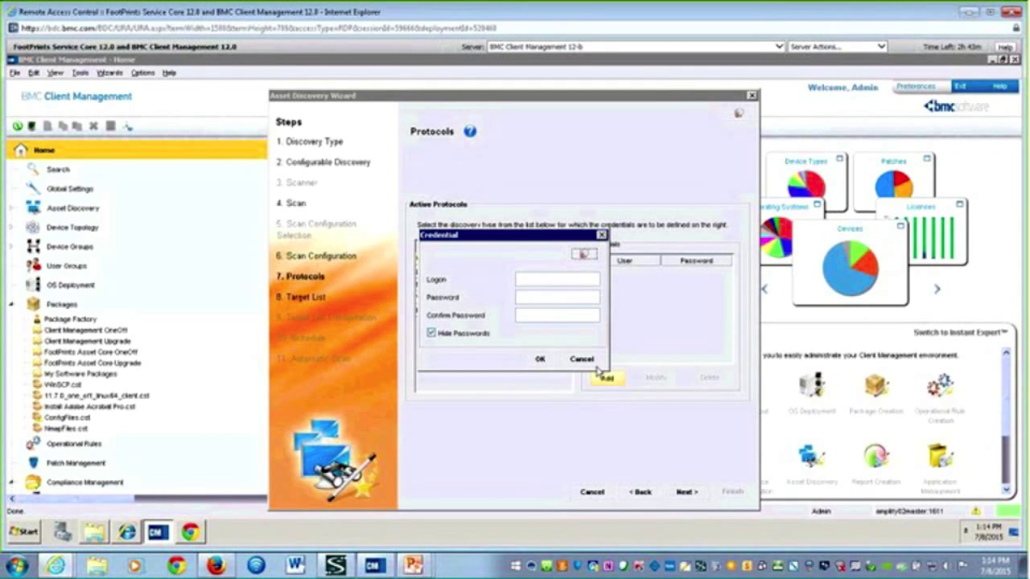
pyautogui.click(584, 359)
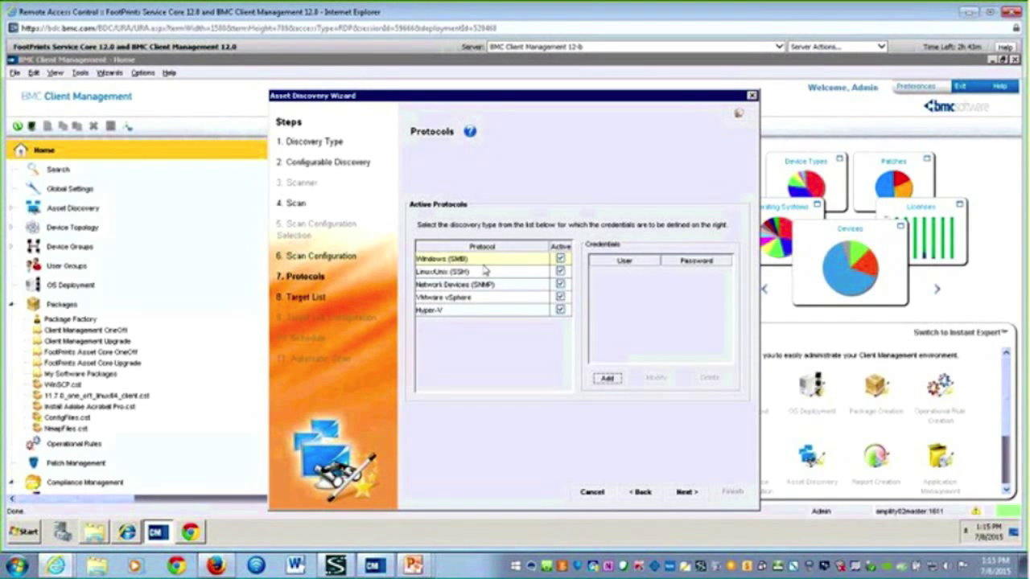
# Step: Open and cancel an SNMP community credential entry for Network Devices
pyautogui.click(482, 292)
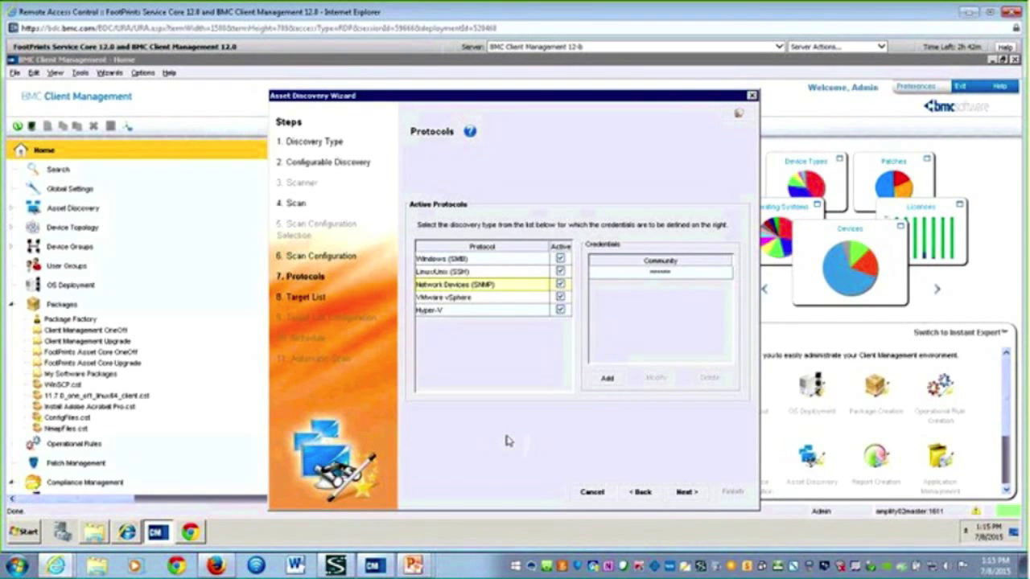
pyautogui.click(609, 378)
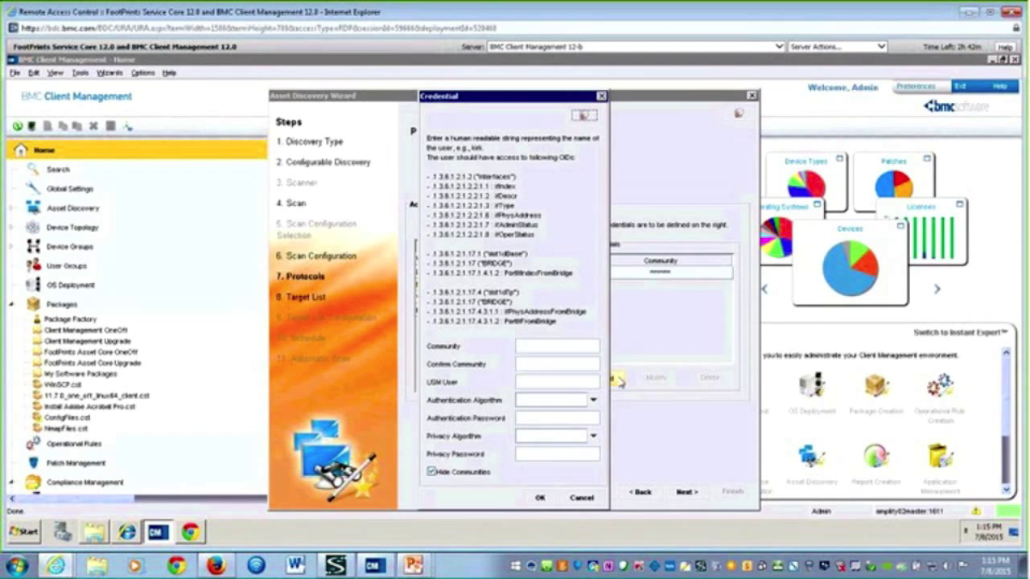
pyautogui.click(584, 498)
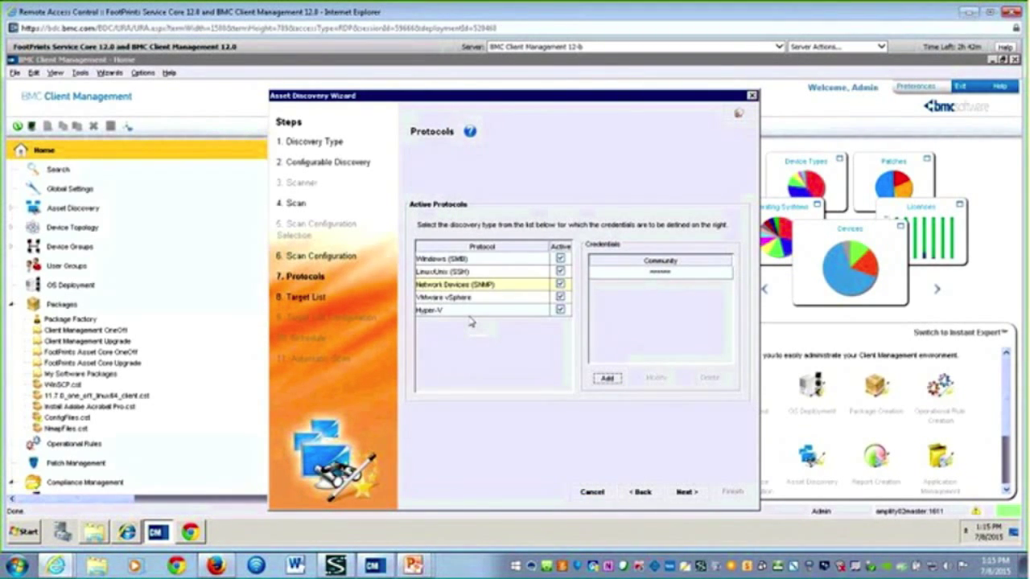
# Step: View the Target List page, cancel the wizard, and show Instant Expert guided tasks
pyautogui.click(685, 492)
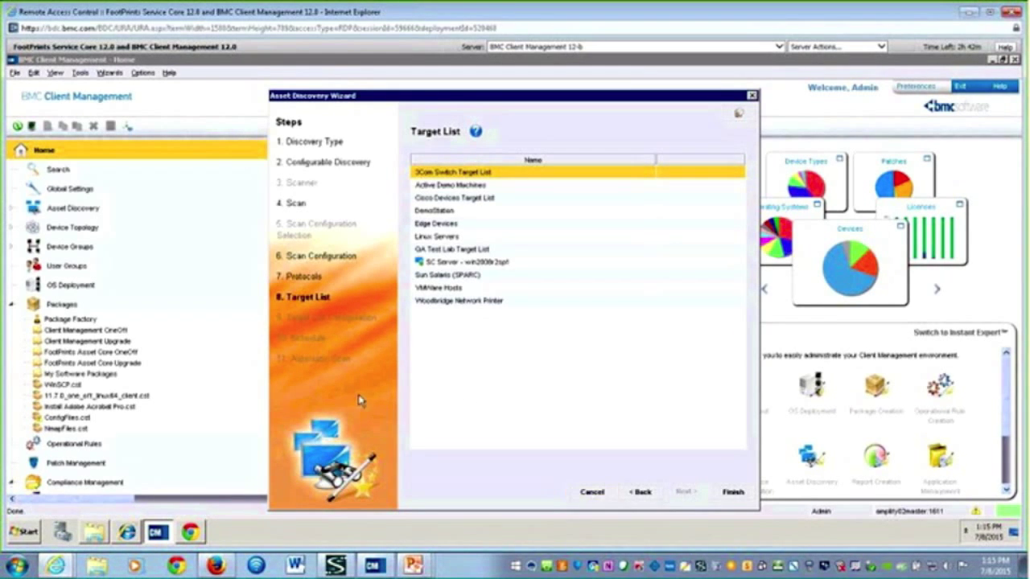
pyautogui.click(602, 493)
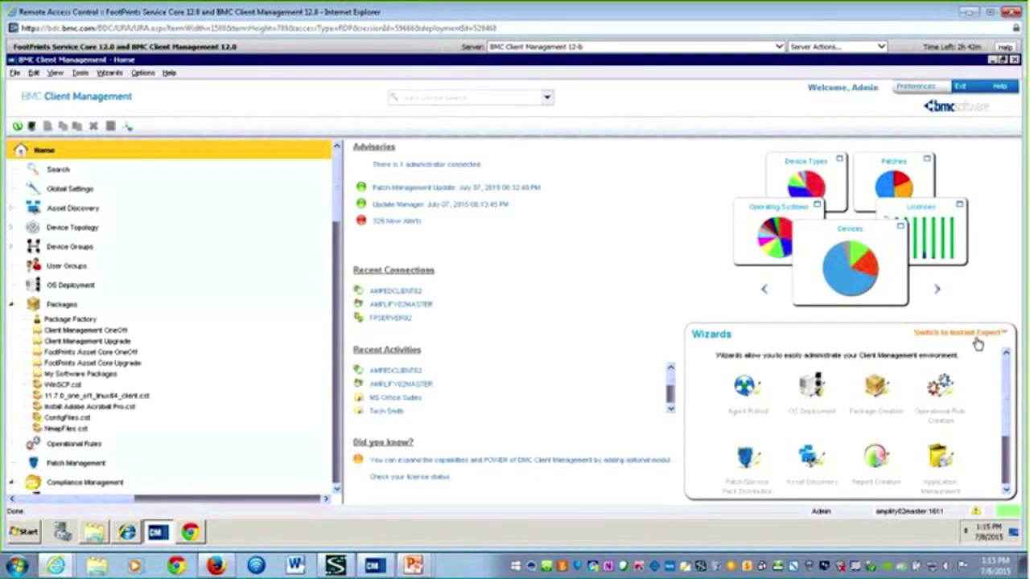
pyautogui.click(978, 343)
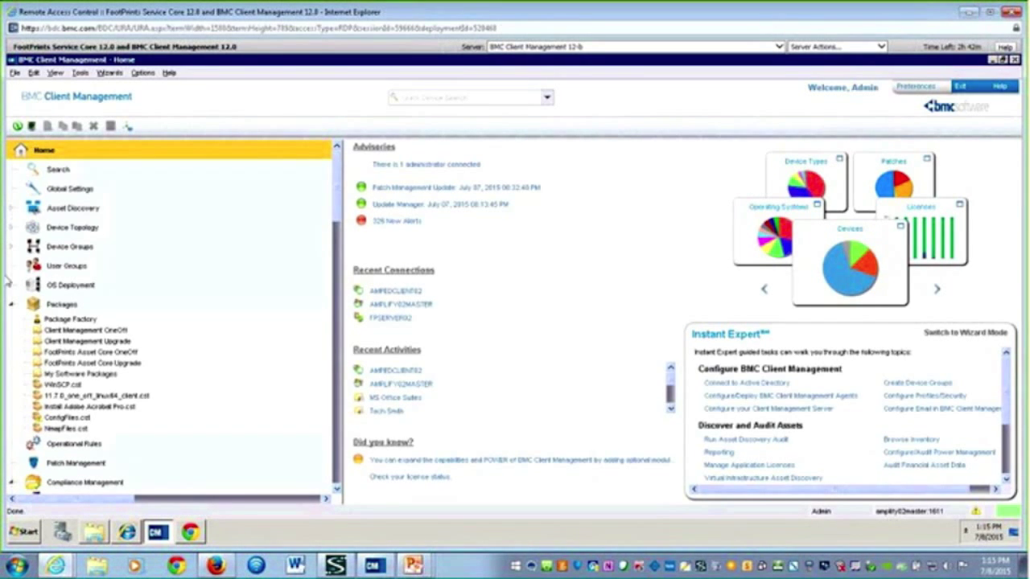
# Step: List discovered devices, select Footprintsvr1 and the device at 10.5.93.88, then go Home
pyautogui.click(11, 210)
pyautogui.click(71, 244)
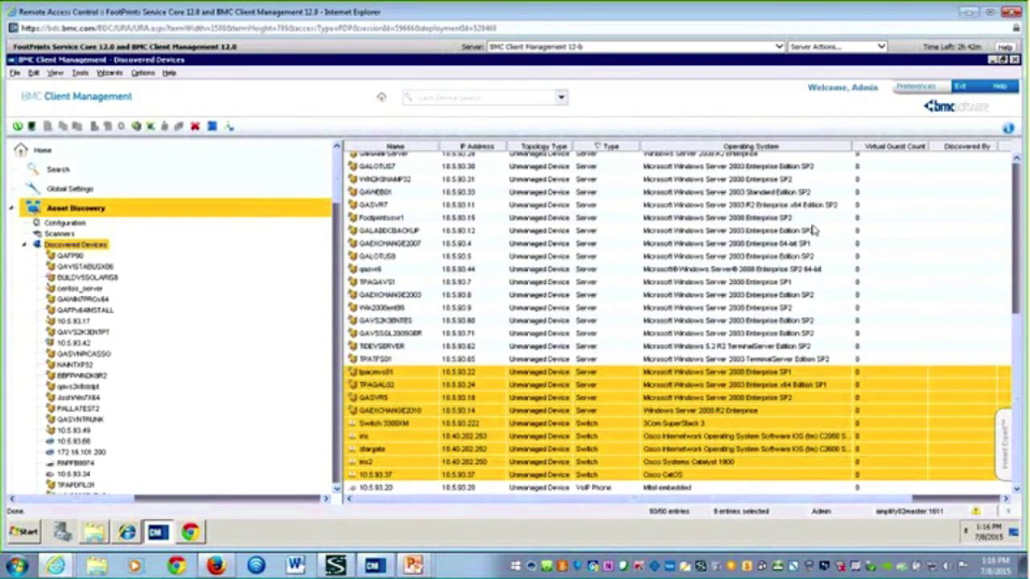
pyautogui.click(937, 218)
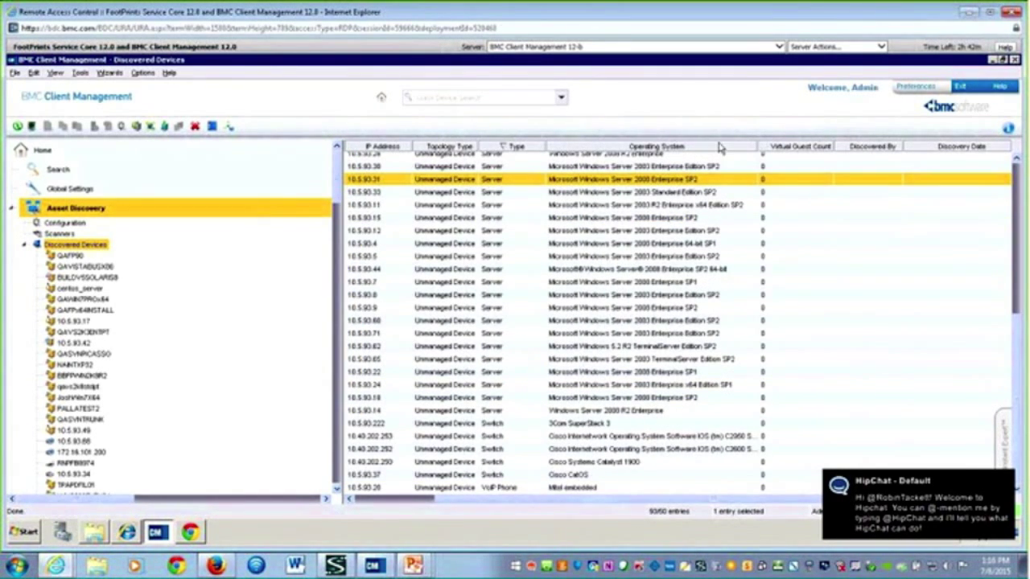
pyautogui.scroll(8, 1016, 171)
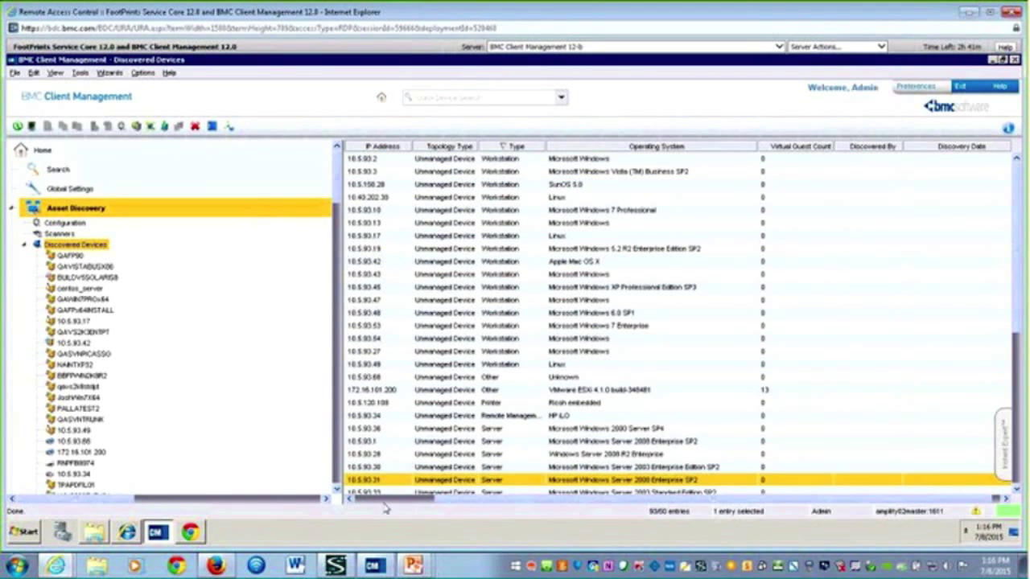
pyautogui.moveTo(383, 499); pyautogui.dragTo(354, 500)
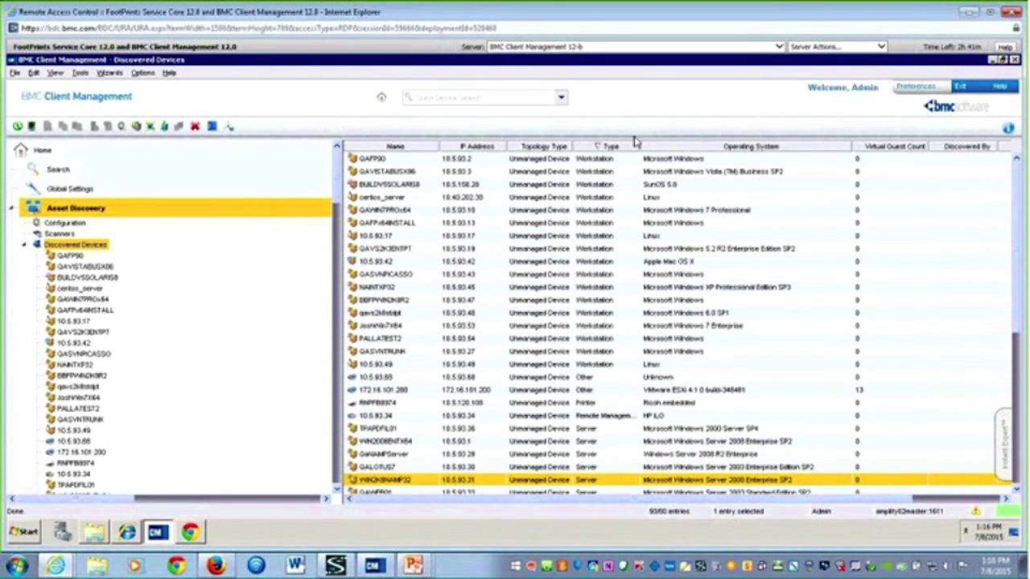
pyautogui.click(625, 378)
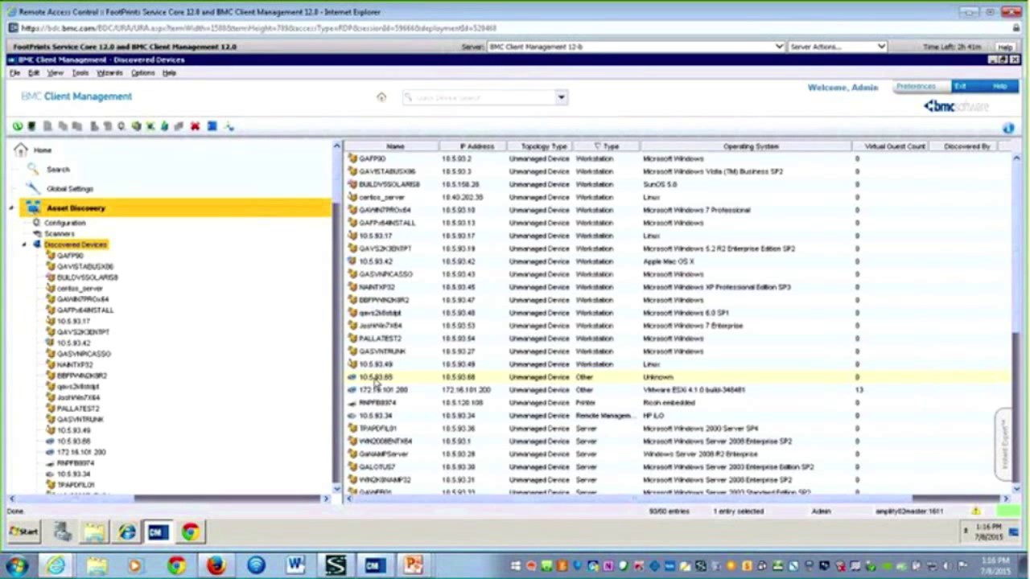
pyautogui.click(375, 383)
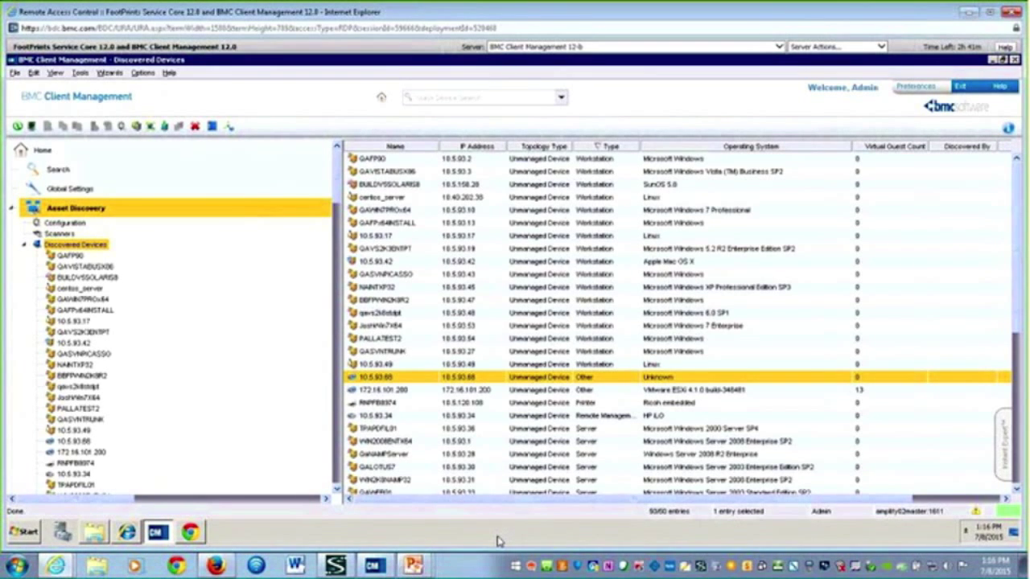
pyautogui.click(45, 151)
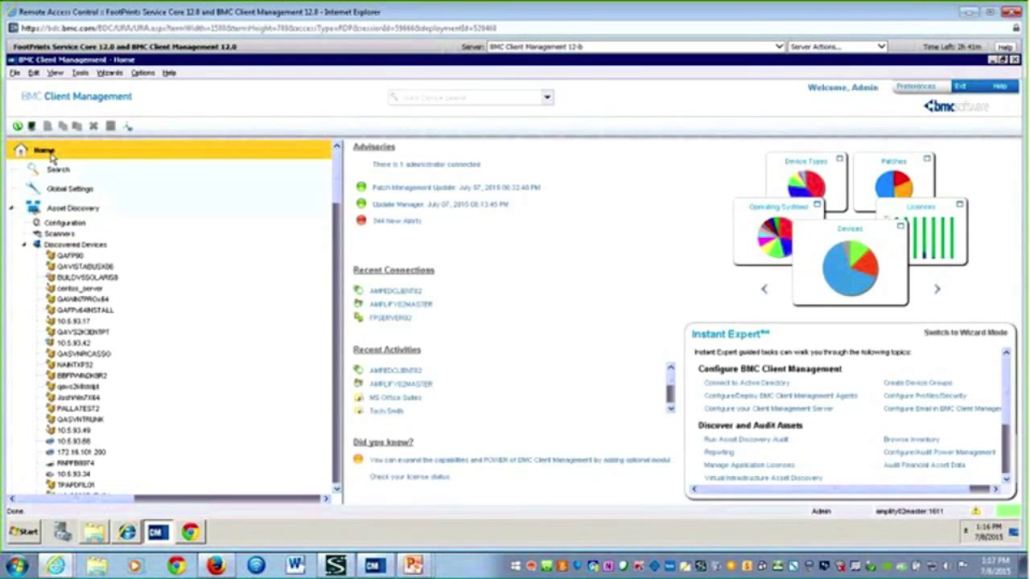
# Step: Switch the Home page back to wizards and collapse the Asset Discovery branch
pyautogui.click(948, 332)
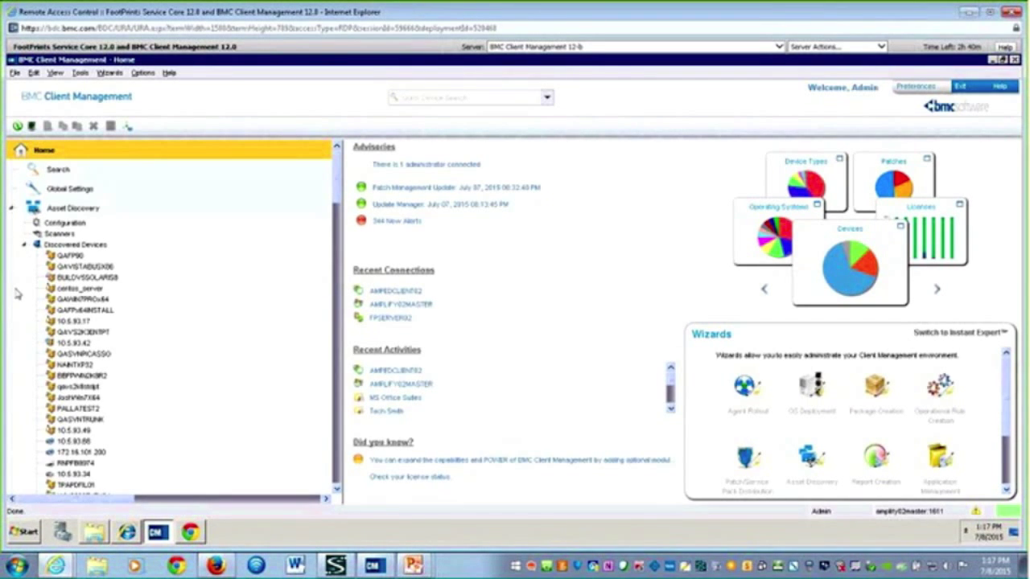
pyautogui.click(13, 210)
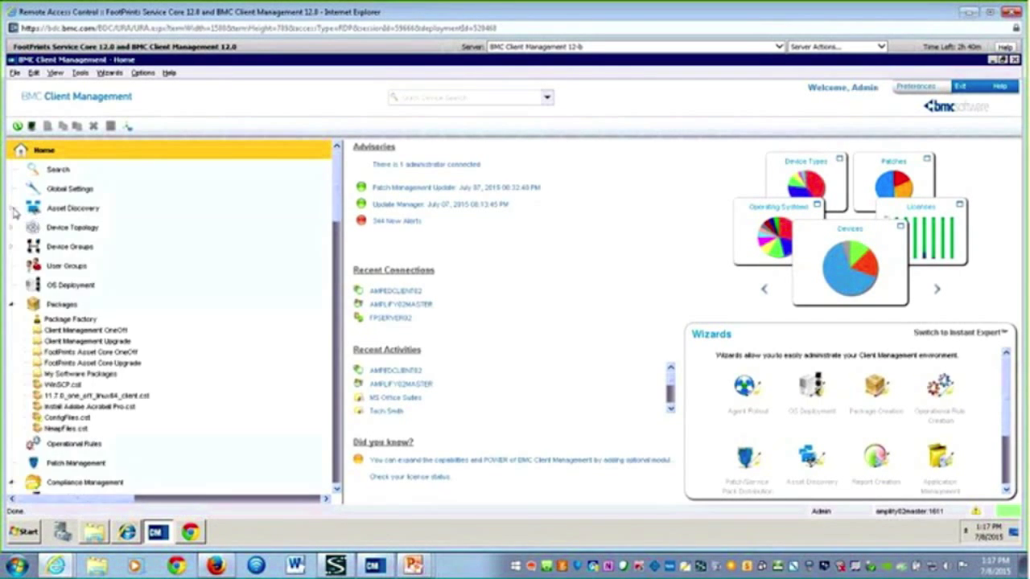
# Step: Open the Device Topology graph of clients linked to AMPLIFY02MASTER
pyautogui.click(71, 229)
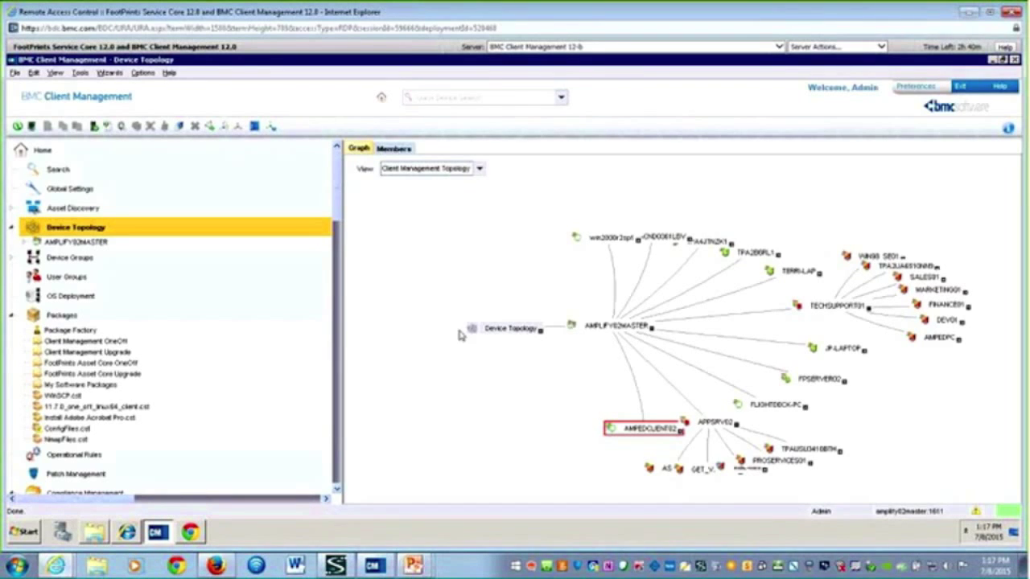
# Step: Switch to Network Topology view and expand subnets 192.168 and 192.168.100
pyautogui.click(479, 169)
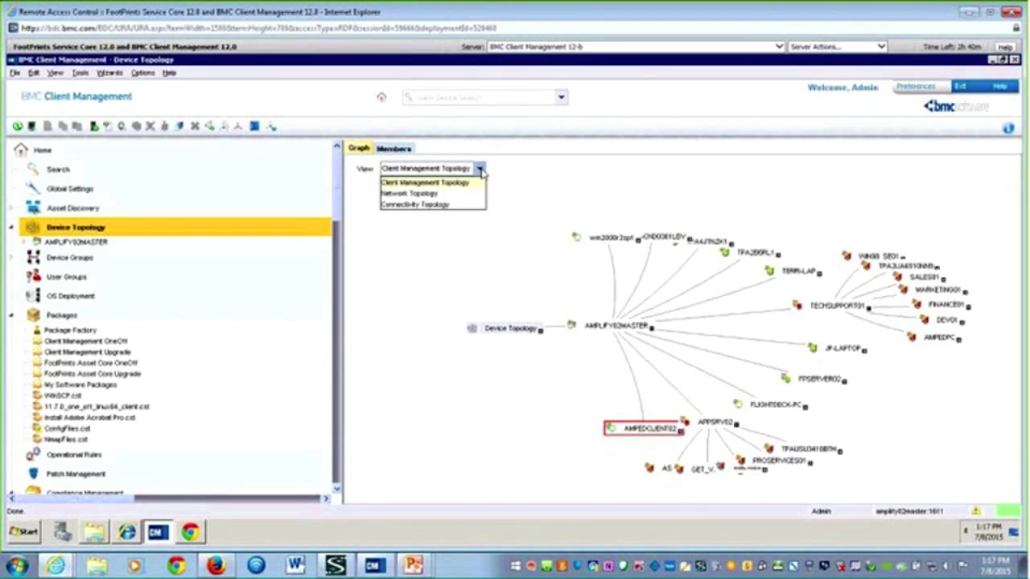
pyautogui.click(434, 195)
pyautogui.moveTo(677, 351); pyautogui.dragTo(555, 320)
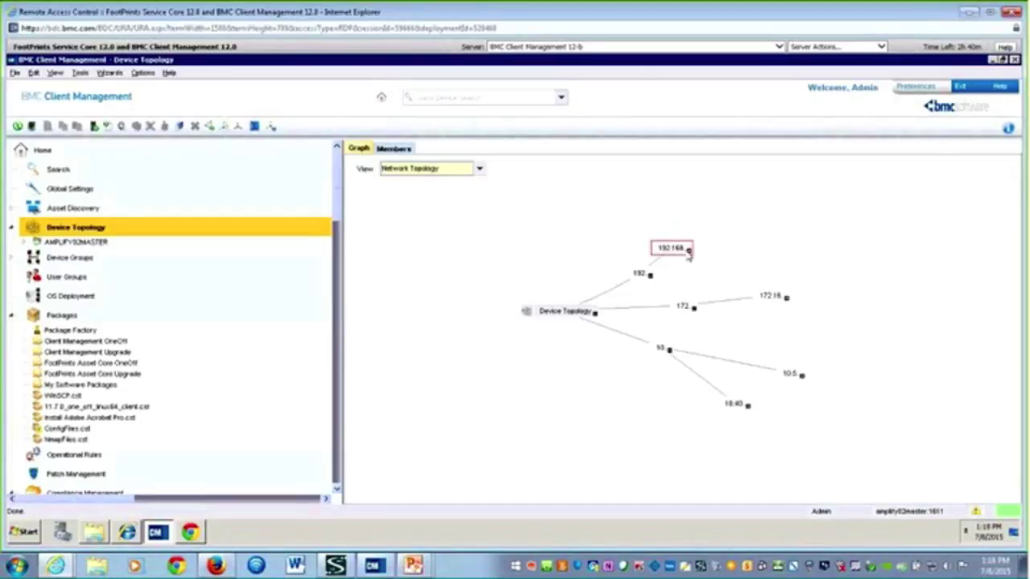
pyautogui.click(689, 254)
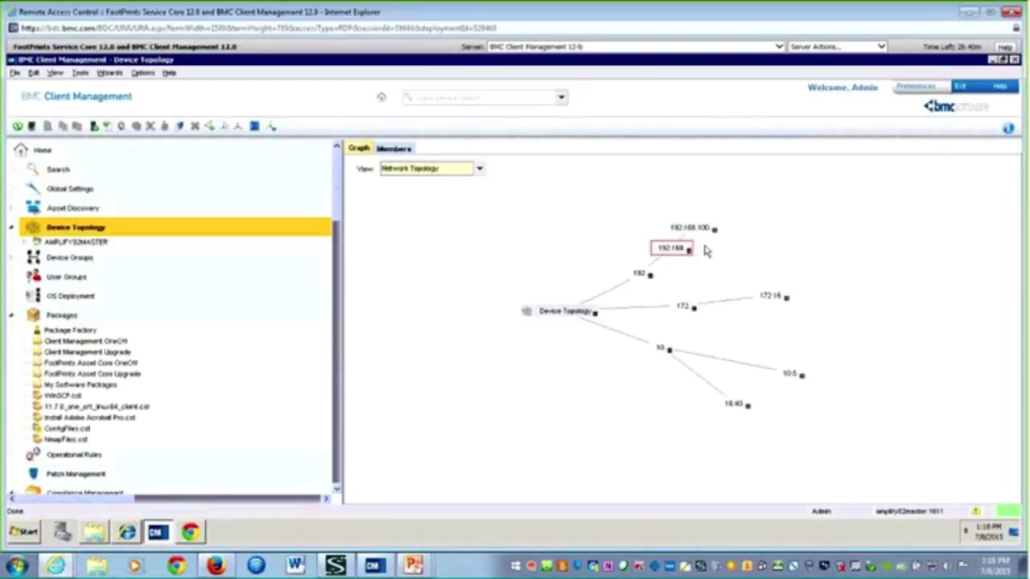
pyautogui.click(715, 231)
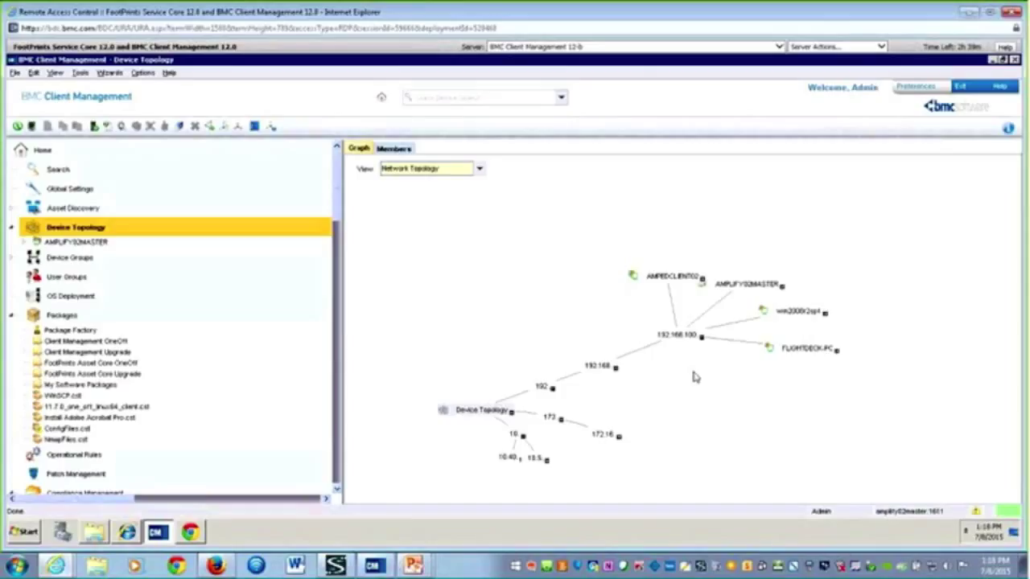
# Step: Show Connectivity Topology with Switch 3300XM expanded, then return to Client Management Topology
pyautogui.click(483, 168)
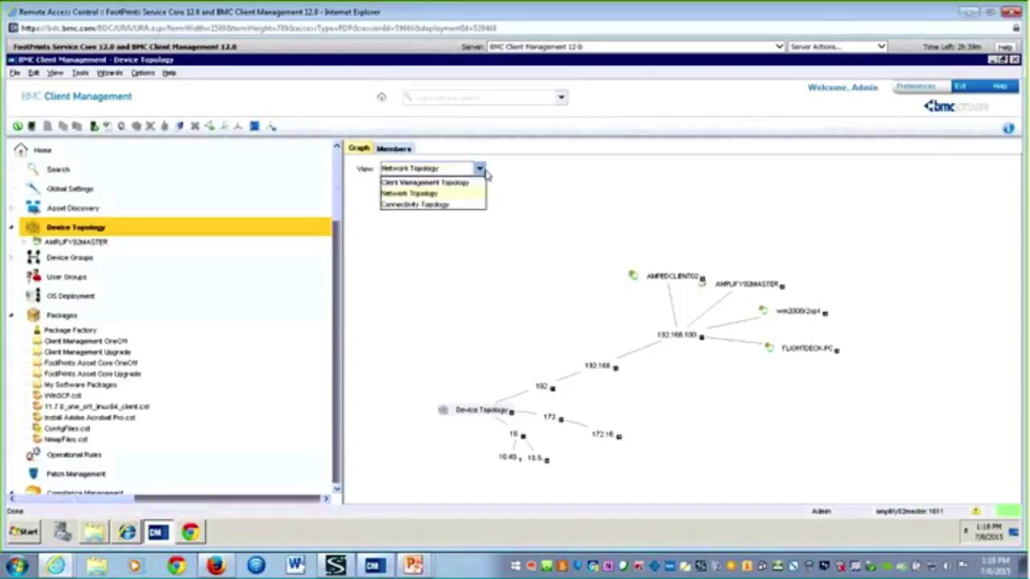
pyautogui.click(414, 206)
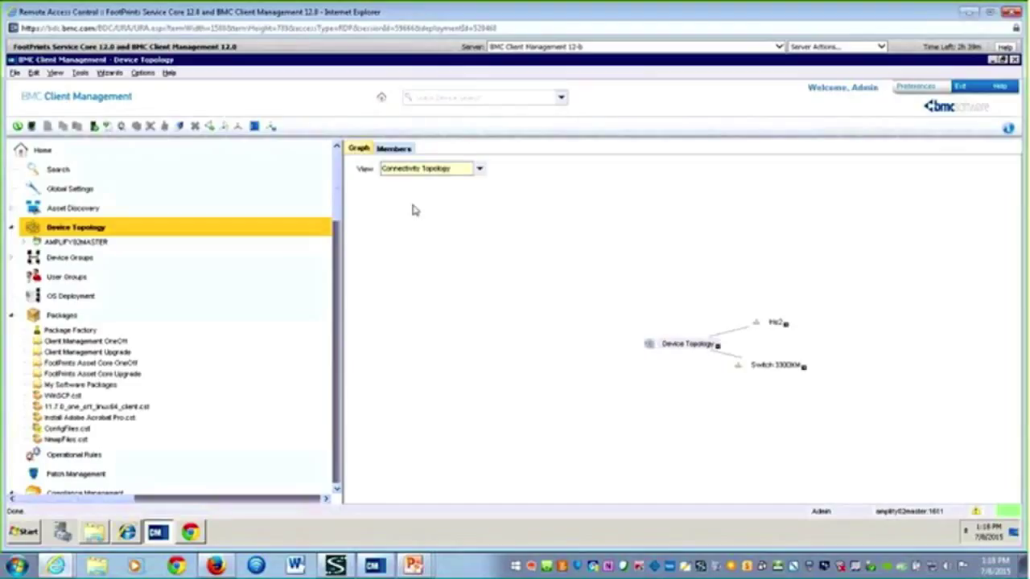
pyautogui.click(803, 369)
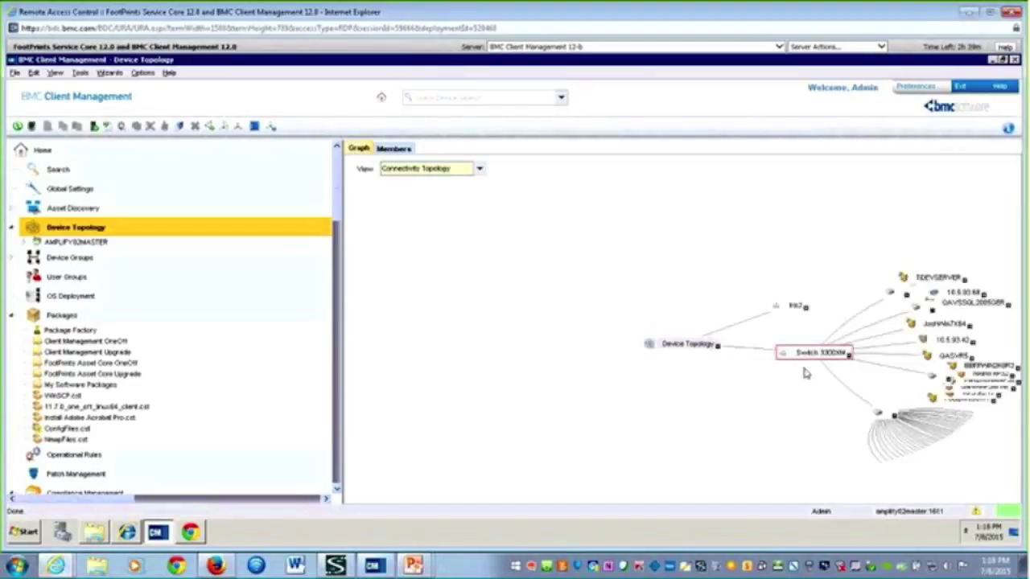
pyautogui.click(649, 344)
pyautogui.moveTo(648, 344); pyautogui.dragTo(529, 320)
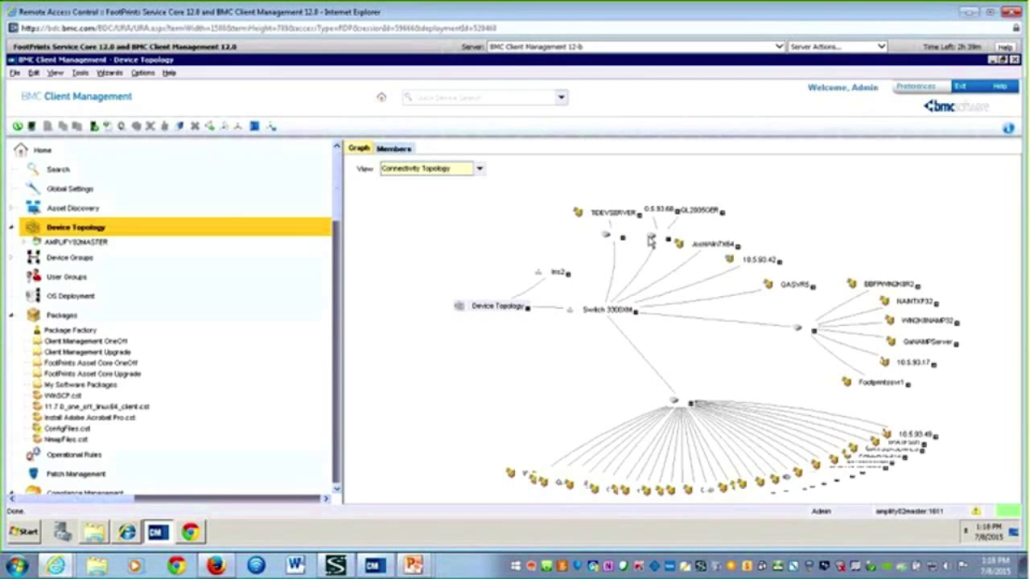
pyautogui.moveTo(616, 317)
pyautogui.click(480, 169)
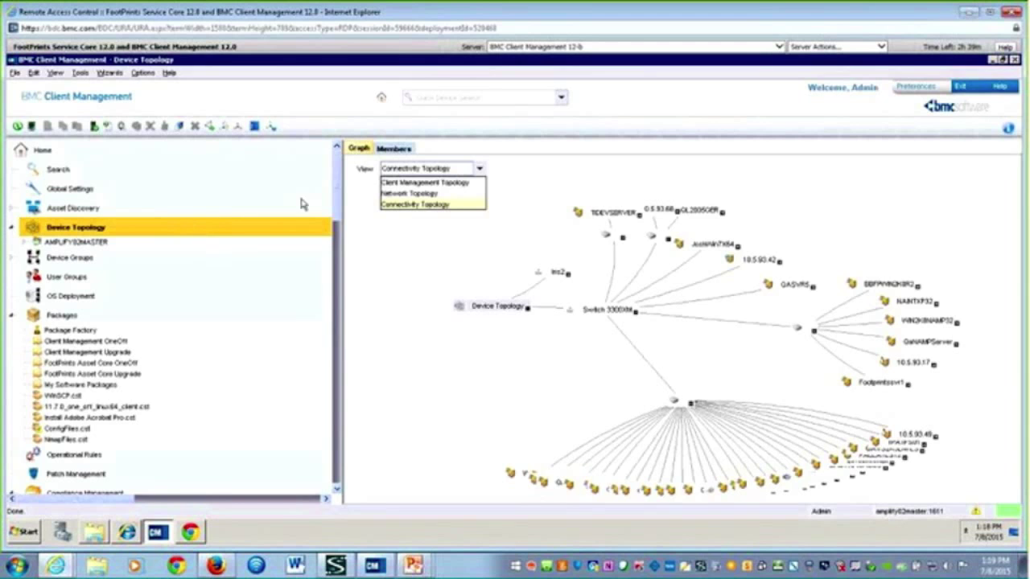
pyautogui.click(392, 184)
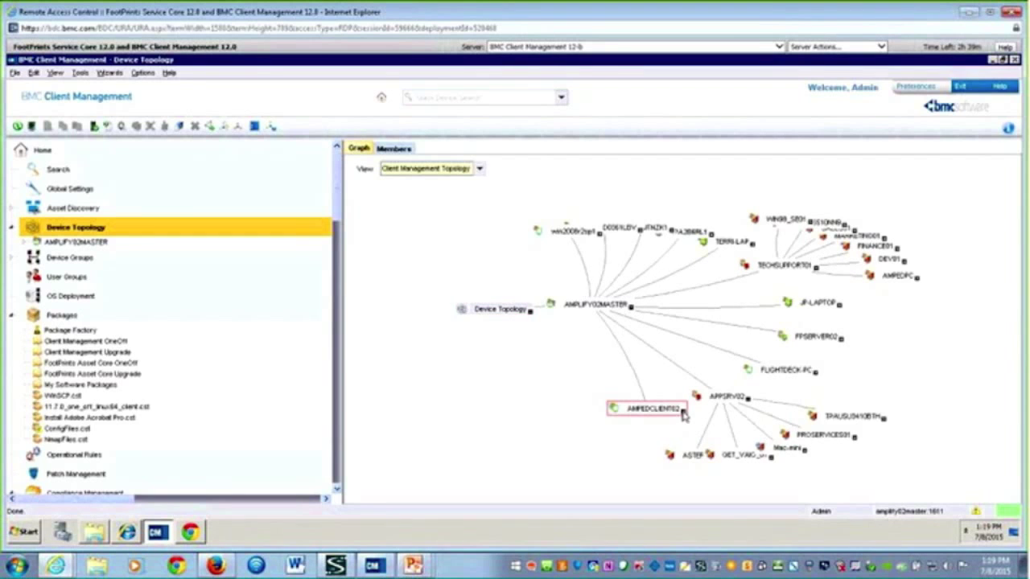
# Step: Open AMPEDCLIENT02's Inventory Summary and view its hardware attributes
pyautogui.rightClick(683, 414)
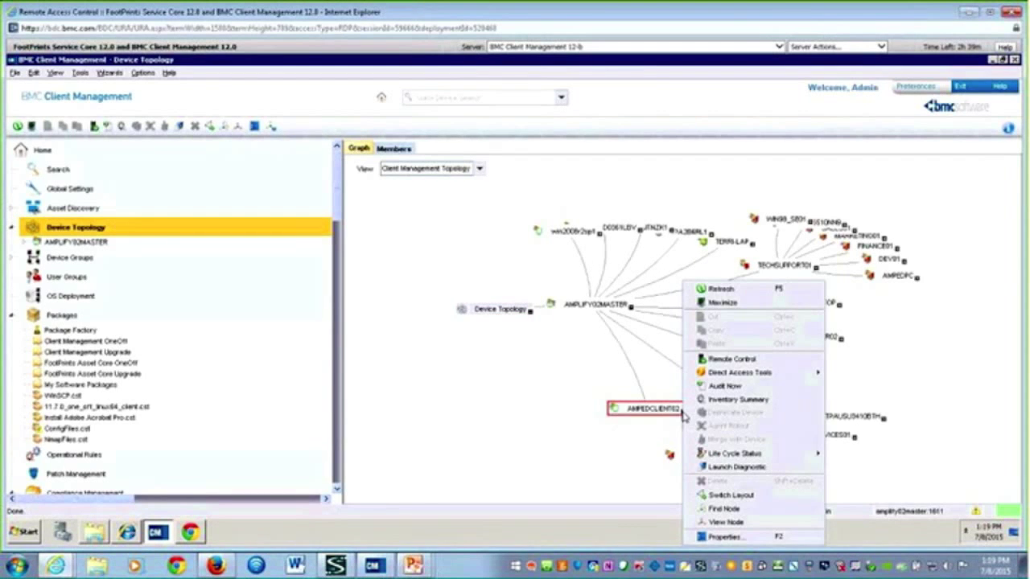
pyautogui.click(752, 400)
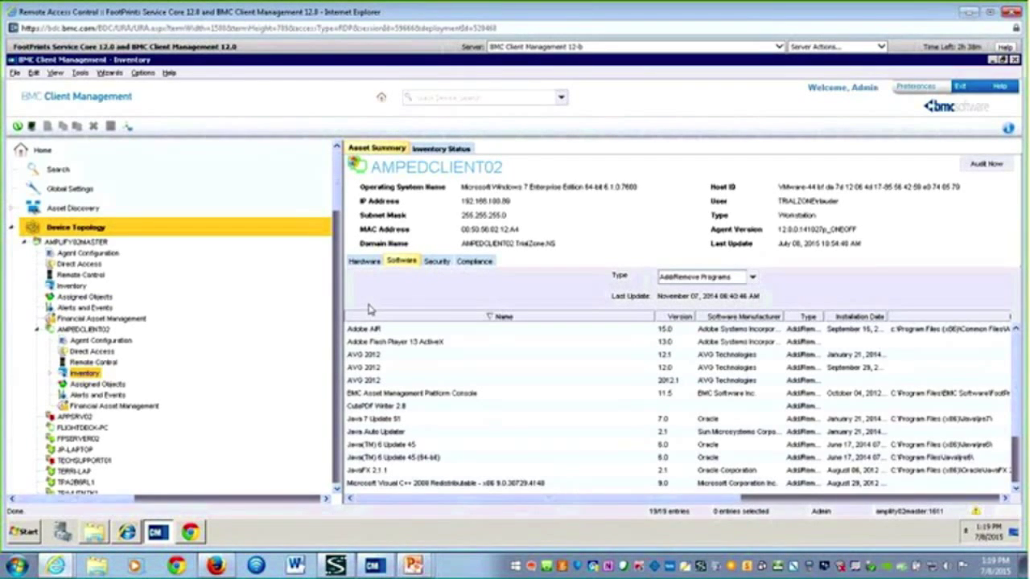
pyautogui.click(362, 261)
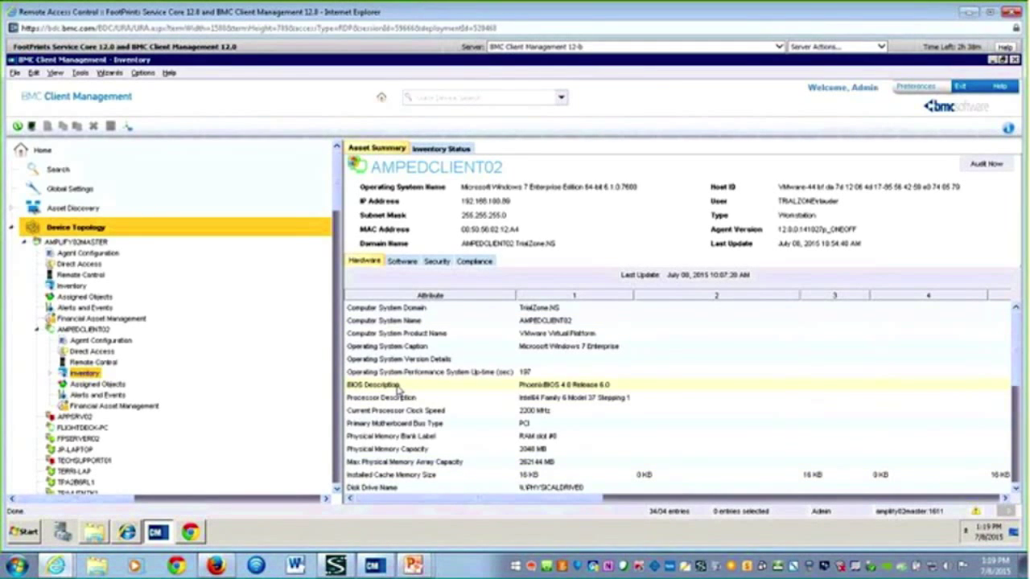
# Step: View AMPEDCLIENT02's installed software and its type list, then expand the Inventory categories
pyautogui.click(409, 263)
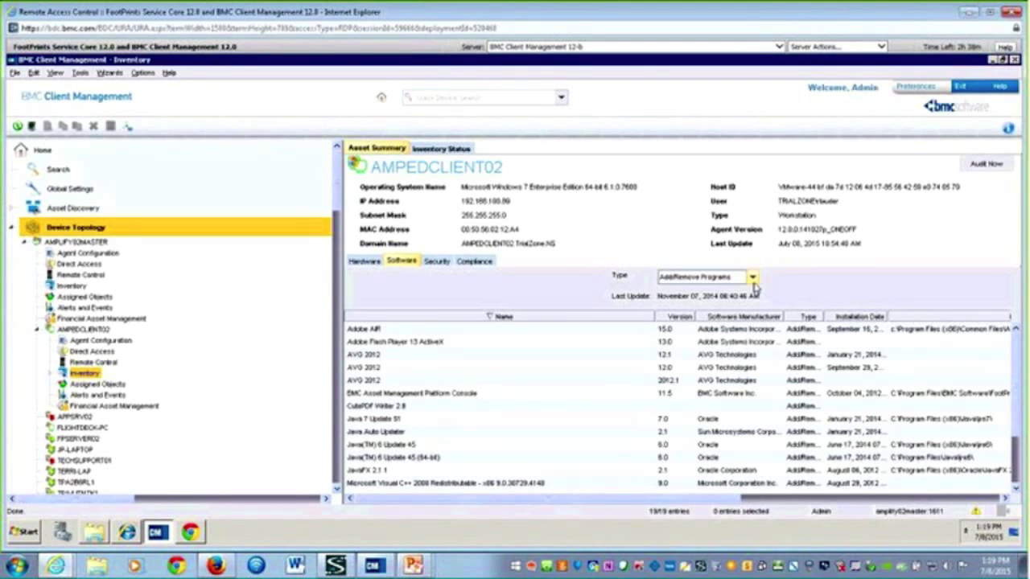
pyautogui.click(697, 282)
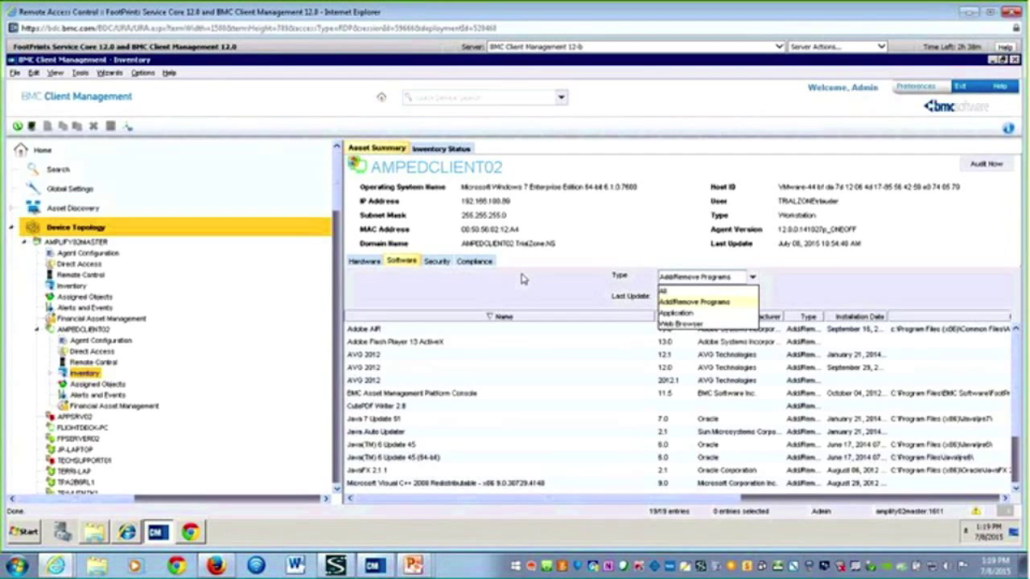
pyautogui.click(51, 374)
# Step: Show AMPEDCLIENT02's Hardware > BIOS inventory and select the 2011/04/15 Release Date row
pyautogui.click(103, 205)
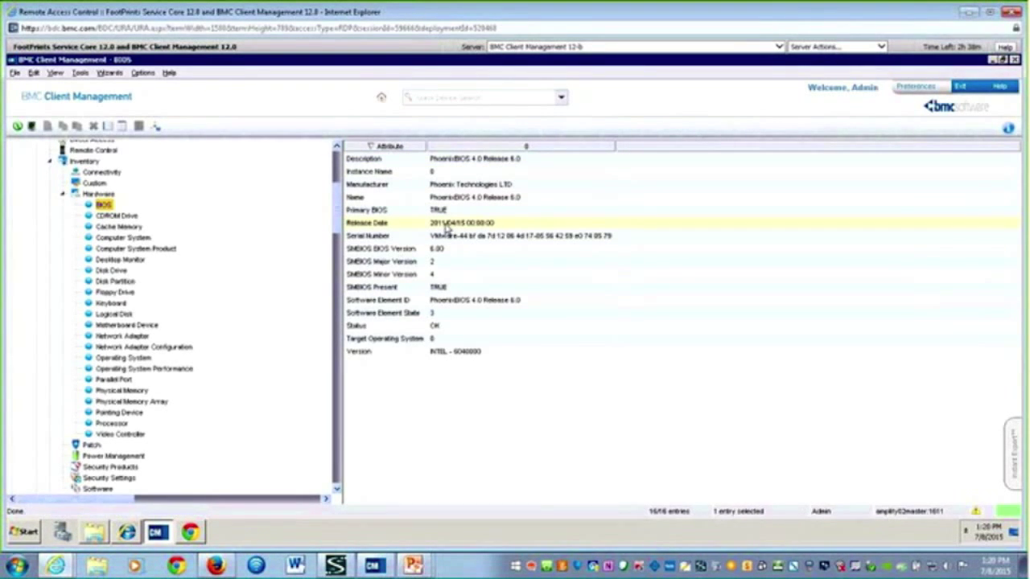
pyautogui.click(451, 225)
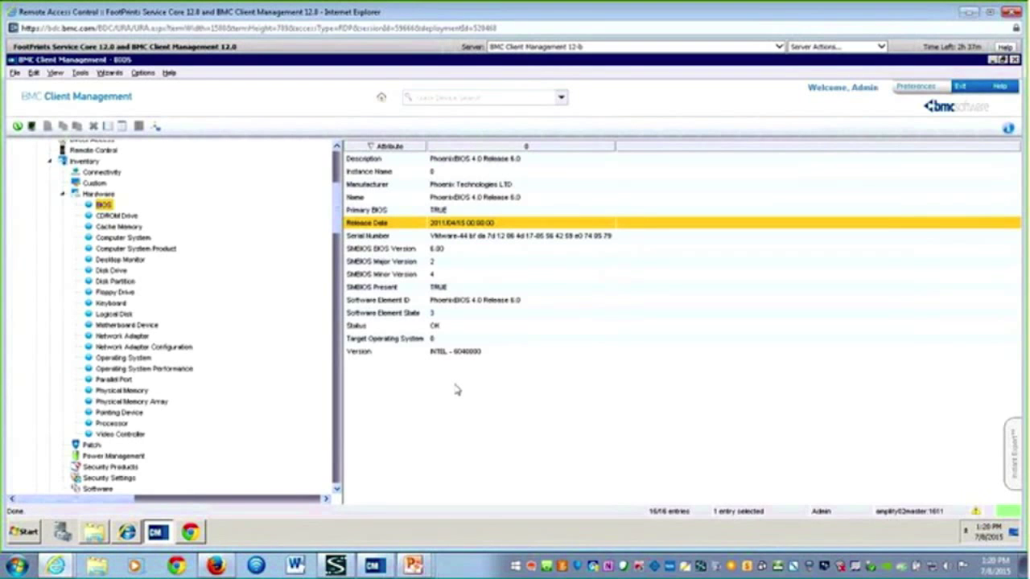